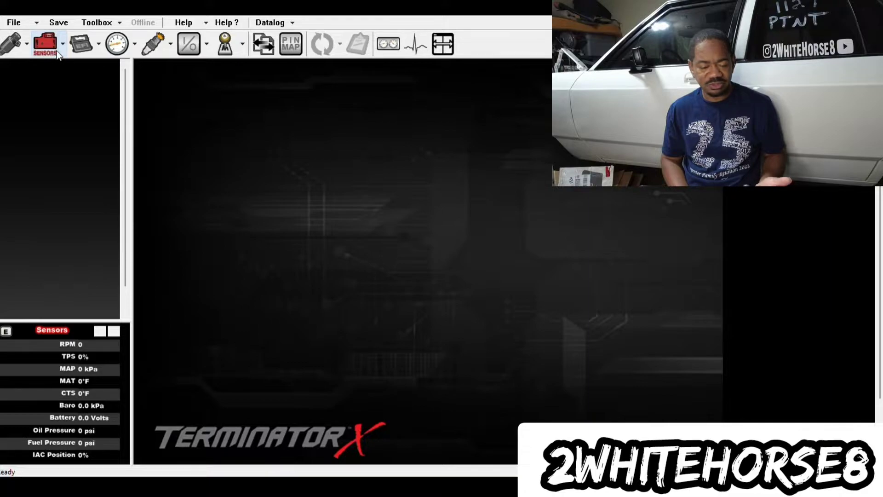
Check the MAP sensor settings, then view Engine Parameters: 8 cylinders, 351 CI, FIC 1650H injectors
left_click(46, 43)
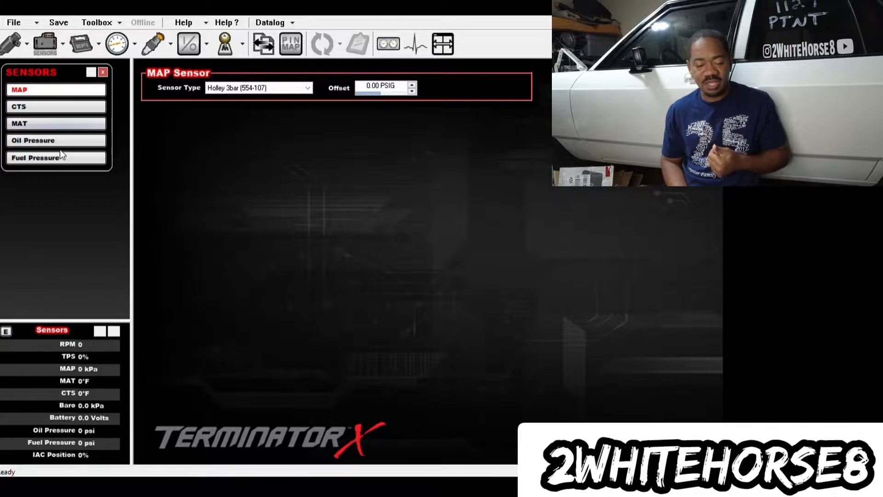
left_click(101, 54)
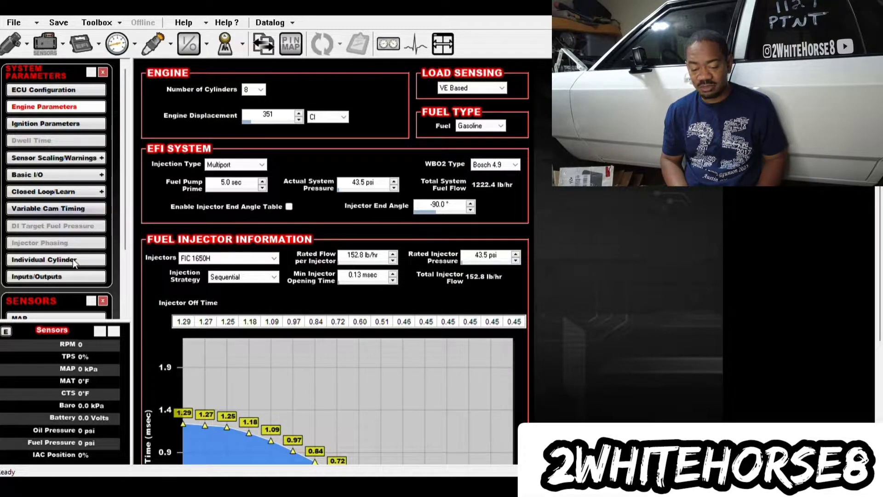
scroll(363, 334, "down", 3)
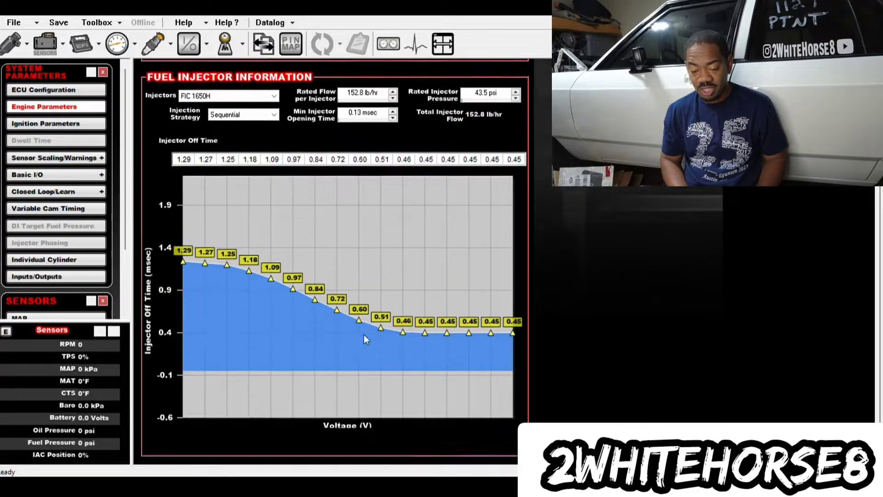
scroll(363, 335, "up", 2)
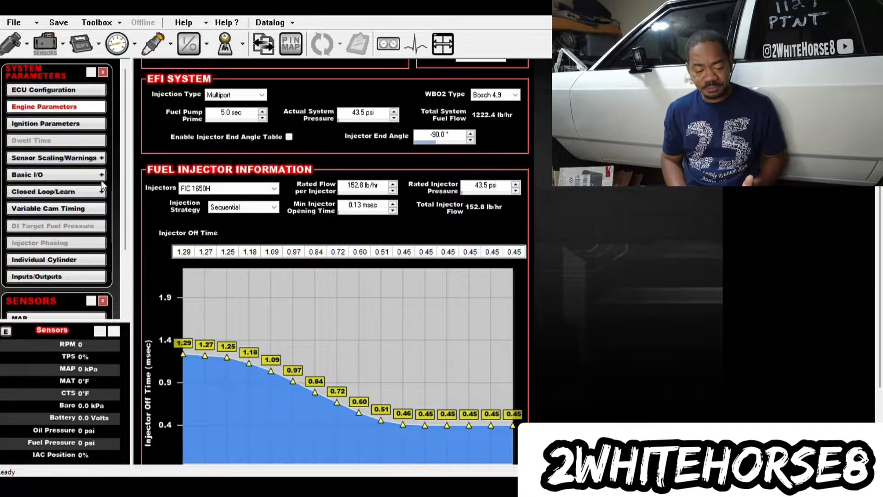
scroll(101, 180, "down", 1)
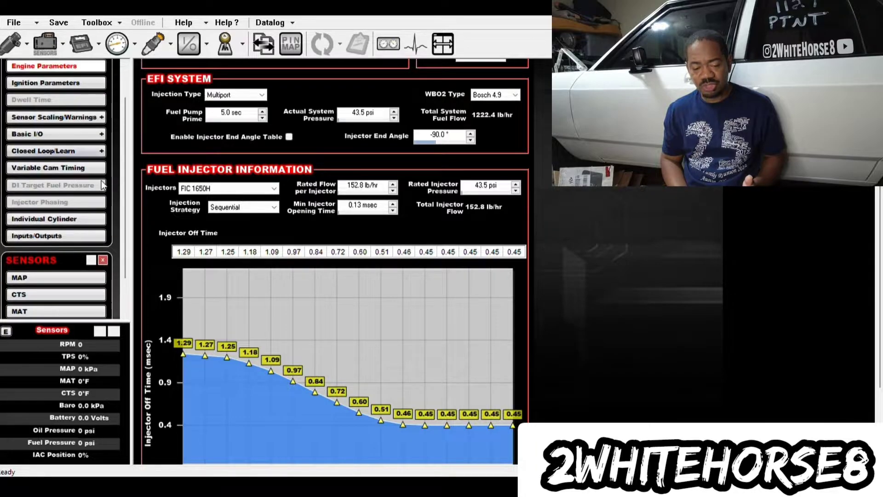
scroll(101, 181, "up", 1)
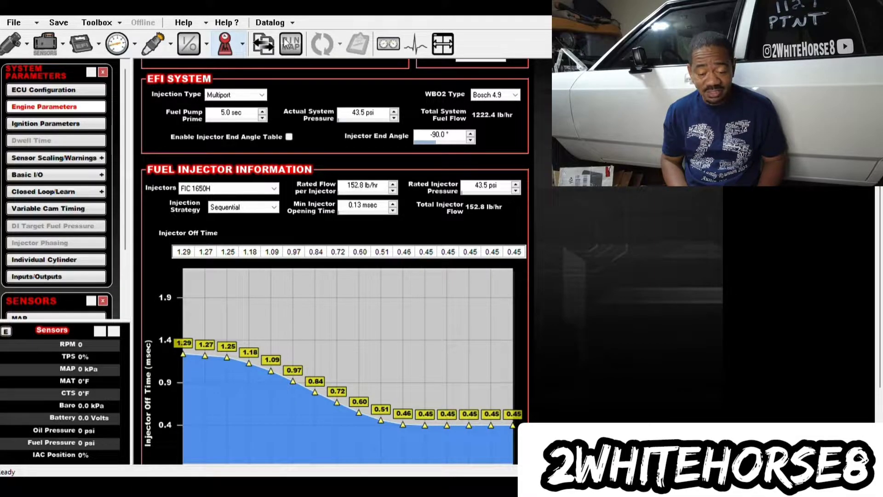
Show the transmission Shift Parameters speed table, with 1-2 shifts at 9–42 mph
left_click(252, 35)
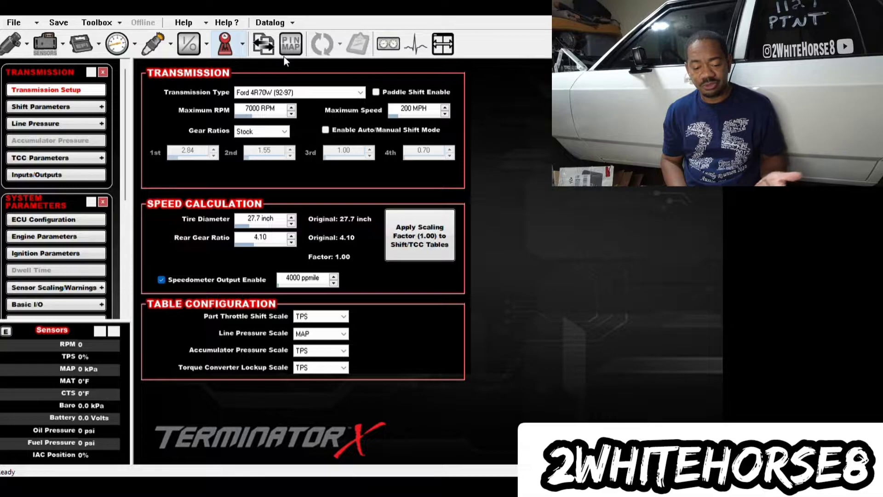
left_click(92, 108)
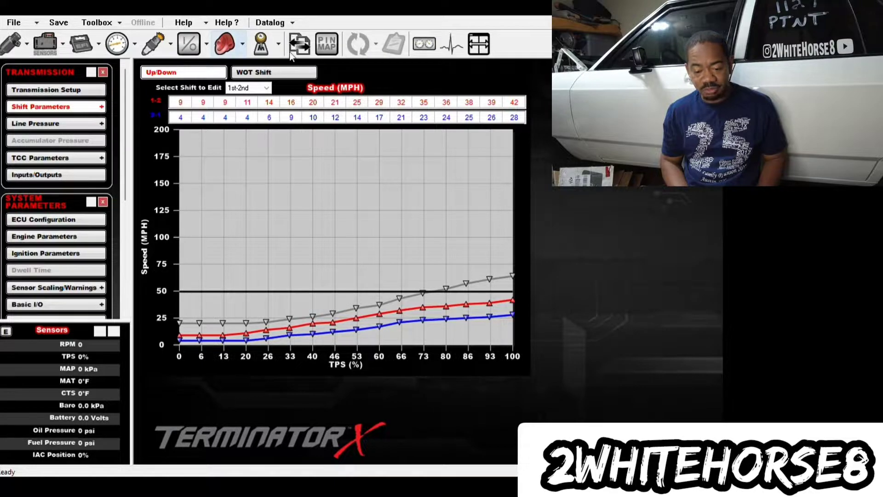
Look over Boost Setup, then move to Advanced 1D Table #1, a Fuel Flow Offset vs TPS table
left_click(225, 44)
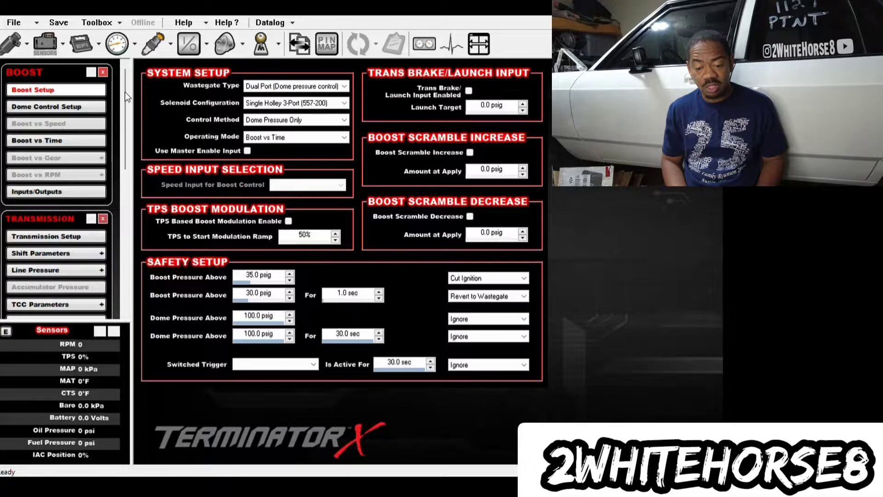
left_click(189, 44)
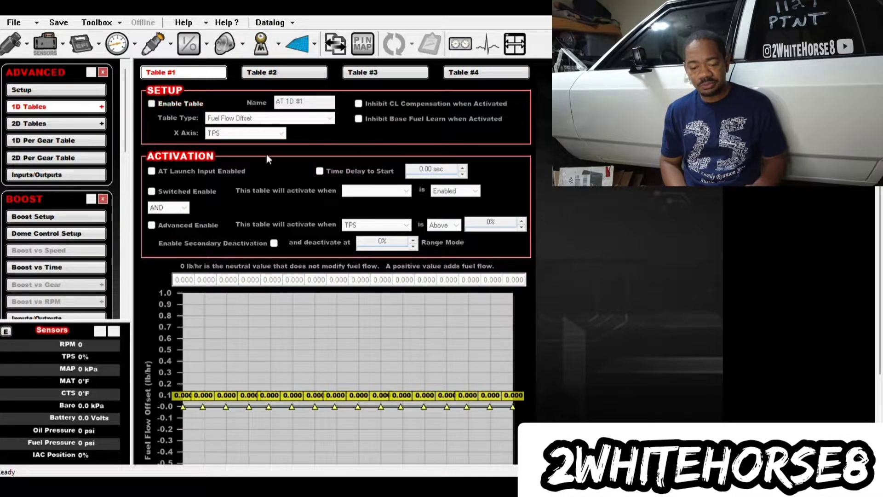
Enable 1D Table #1 and change its type to Timing Offset, keeping TPS as the X axis
left_click(192, 103)
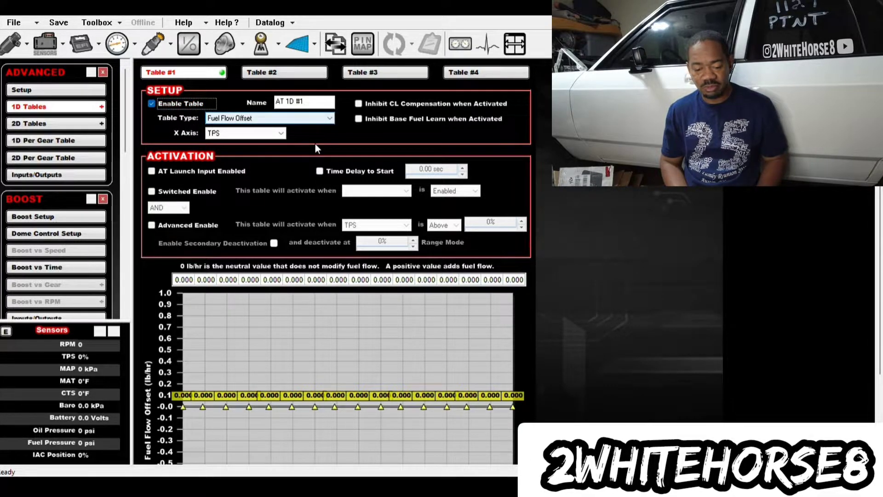
key("Tab")
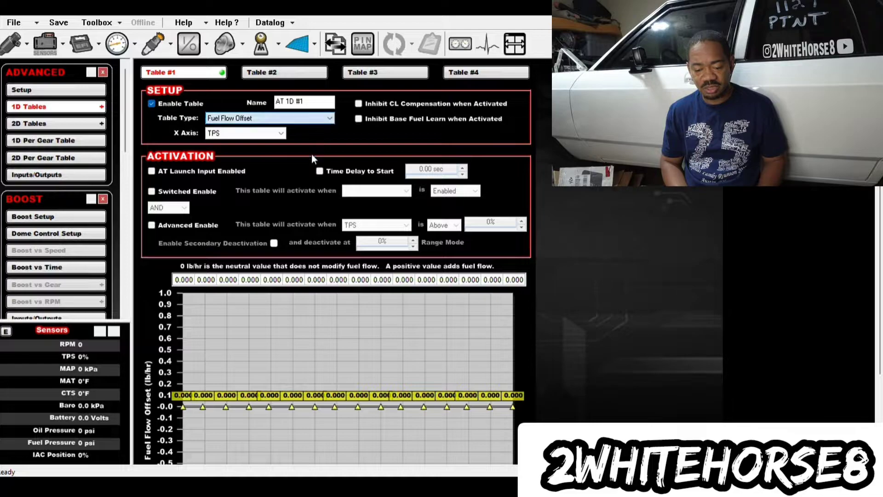
key("Down")
key("Tab")
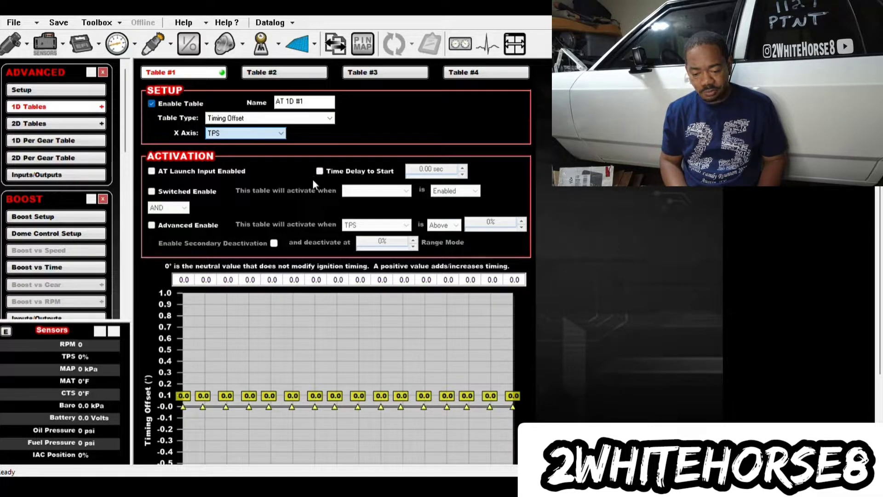
key("Tab")
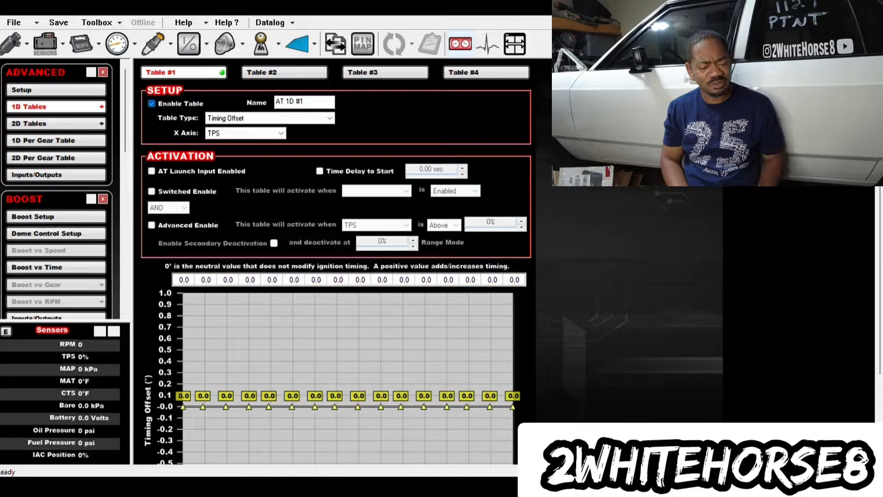
Show the base fuel Volumetric Efficiency table and drag-select large and low-RPM cell blocks to inspect
left_click(17, 54)
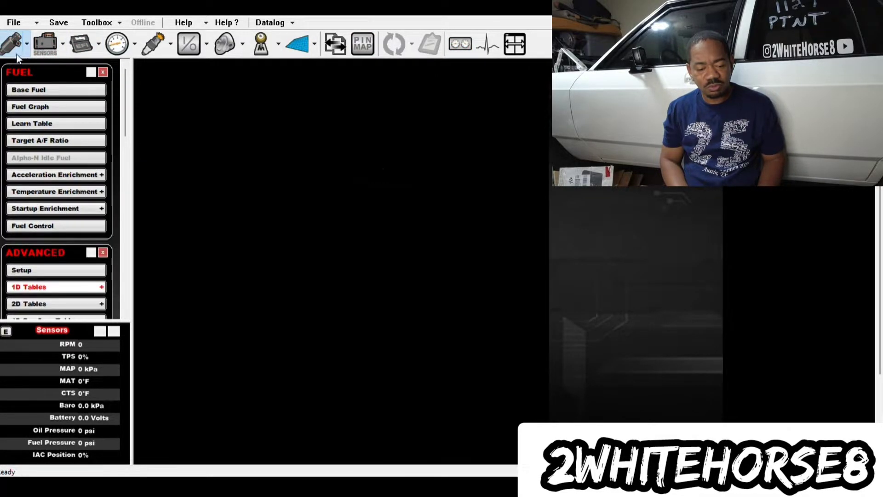
left_click(58, 104)
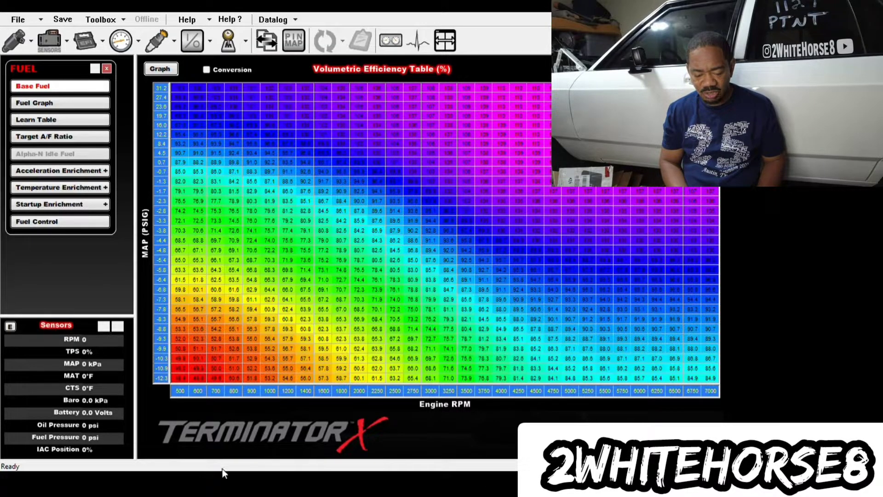
left_click_drag(180, 379, 639, 125)
left_click_drag(198, 358, 244, 441)
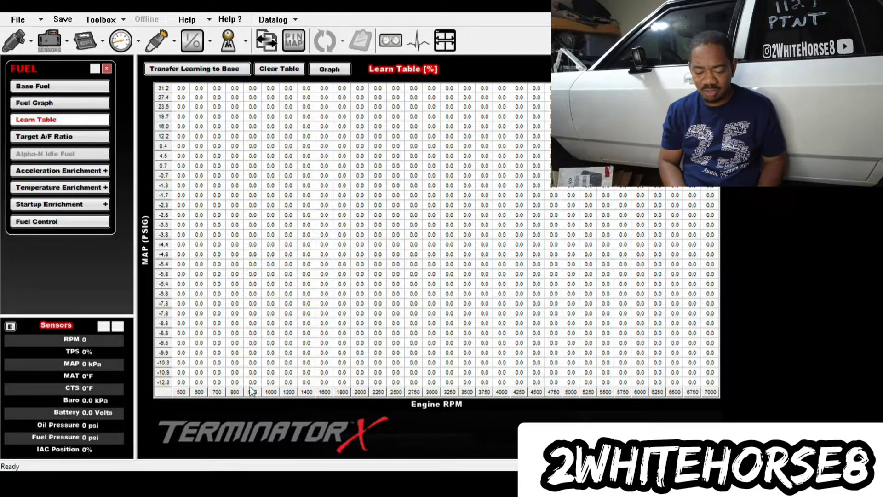
Inspect Learn Table cell blocks across 900–5750 RPM and light-load MAP rows, then return to Base Fuel
left_click_drag(253, 313, 431, 284)
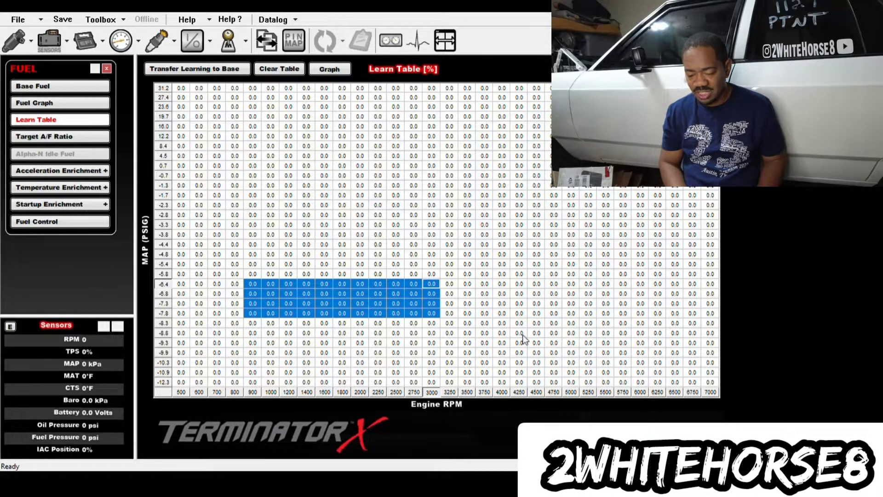
left_click_drag(431, 224, 623, 293)
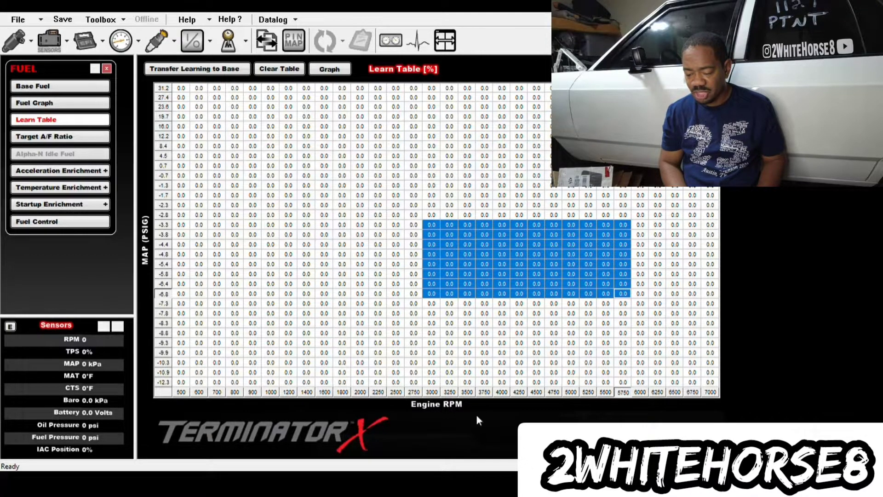
left_click_drag(181, 362, 710, 372)
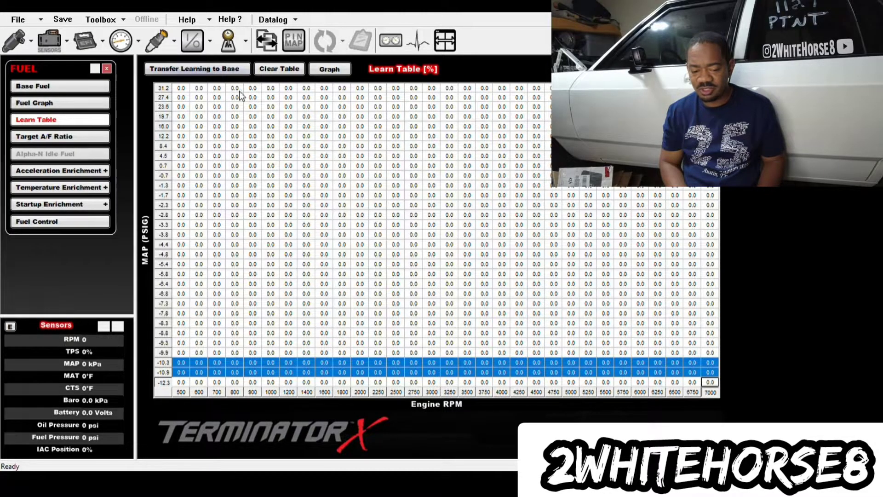
left_click(69, 87)
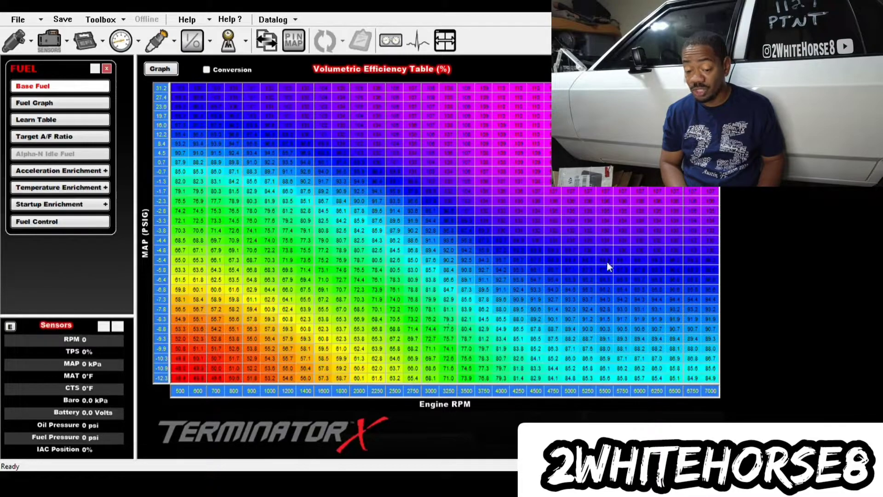
Show the Base Spark timing table and select low-MAP cells, extending the selection to about 4250 RPM
left_click(159, 42)
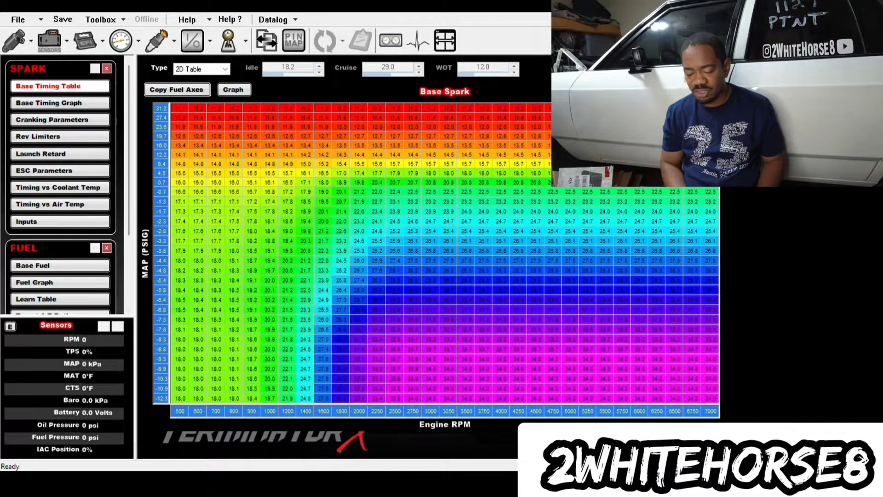
left_click_drag(180, 398, 449, 299)
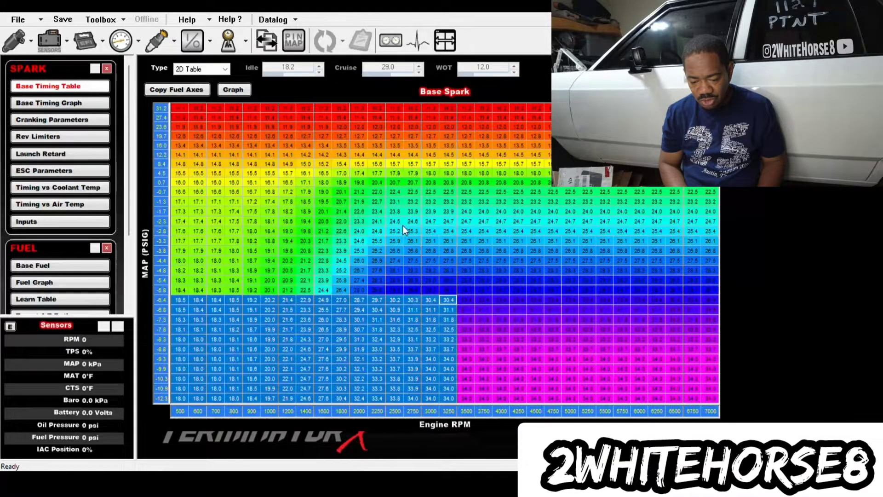
key("ctrl+z")
key("shift+Right")
key("shift+Right")
key("shift+Right")
key("shift+Right")
key("shift+Right")
key("shift+Right")
key("shift+Right")
key("shift+Right")
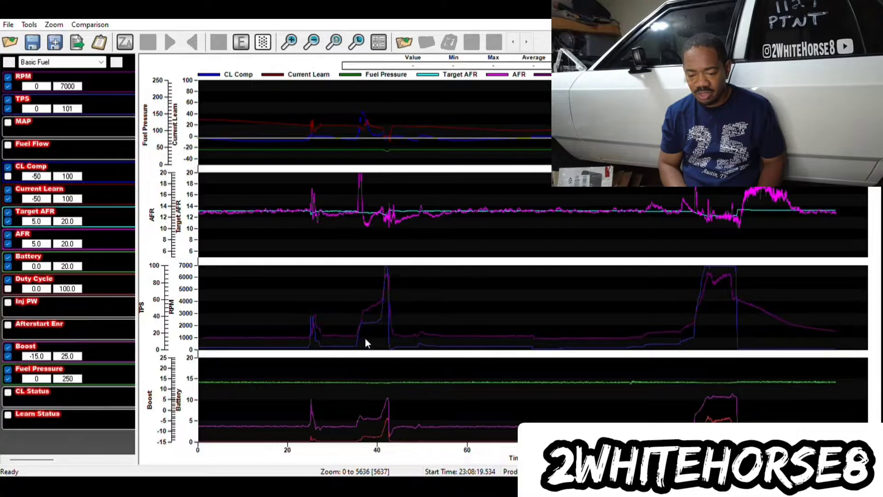
Place the time marker to read all channels: closed-loop learning active, 44 psi fuel, 14.3 V battery
left_click(380, 352)
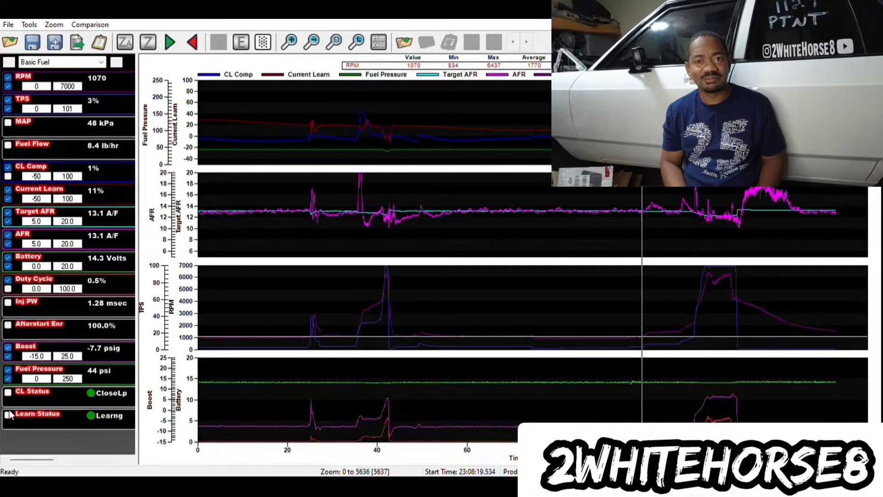
Uncheck Boost in the channel list so its trace disappears from the bottom chart
left_click(7, 347)
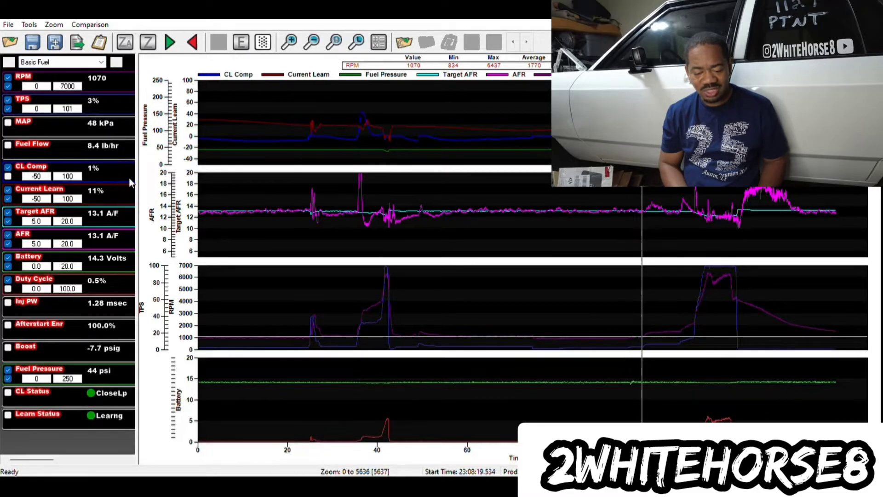
Preview the Drag Race channel layout, revert to Basic Fuel, and switch back to Terminator X
left_click(129, 62)
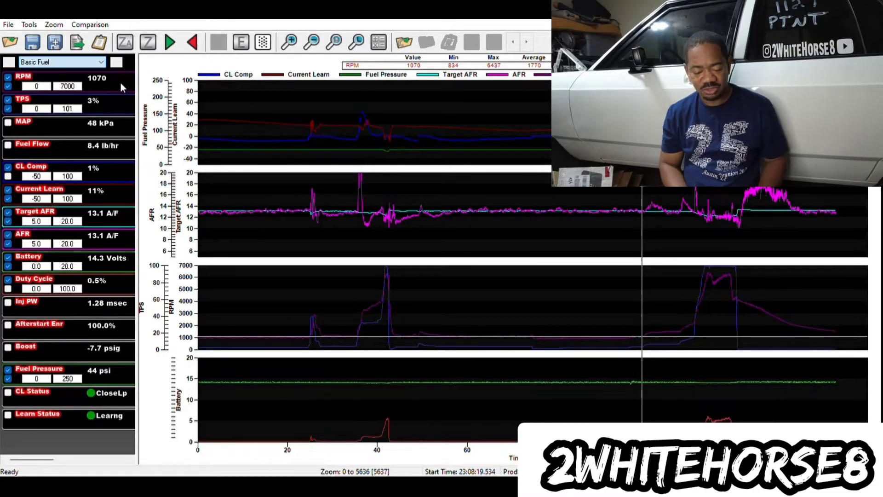
key("Down")
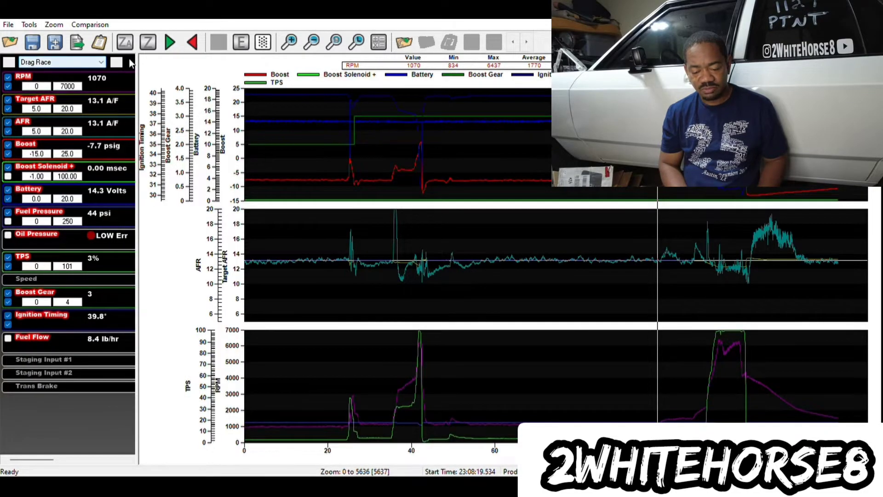
left_click(110, 147)
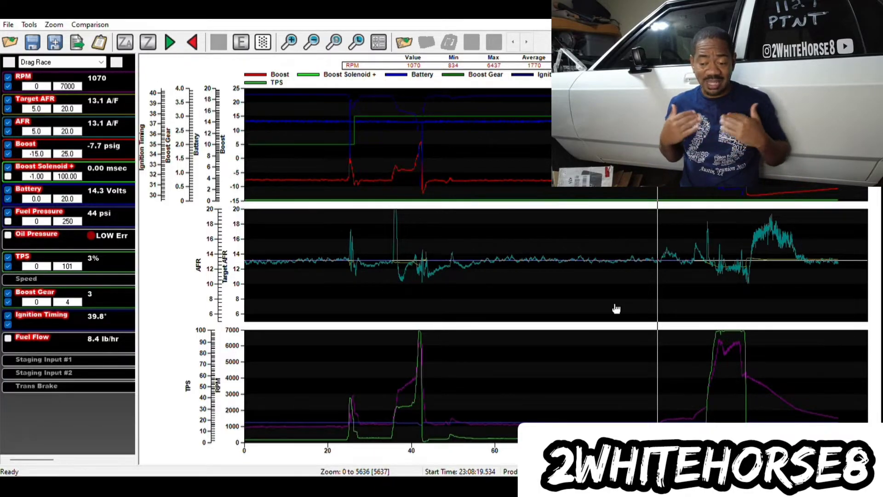
key("Up")
key("Up")
key("Up")
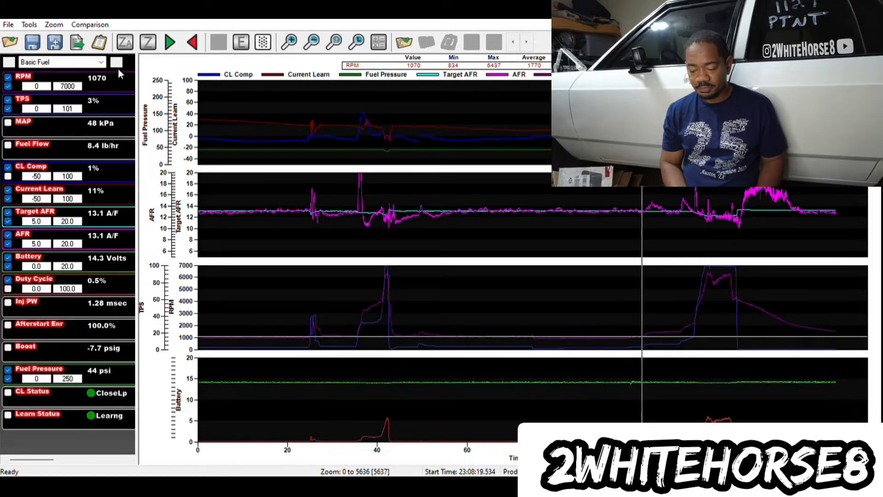
key("alt+Tab")
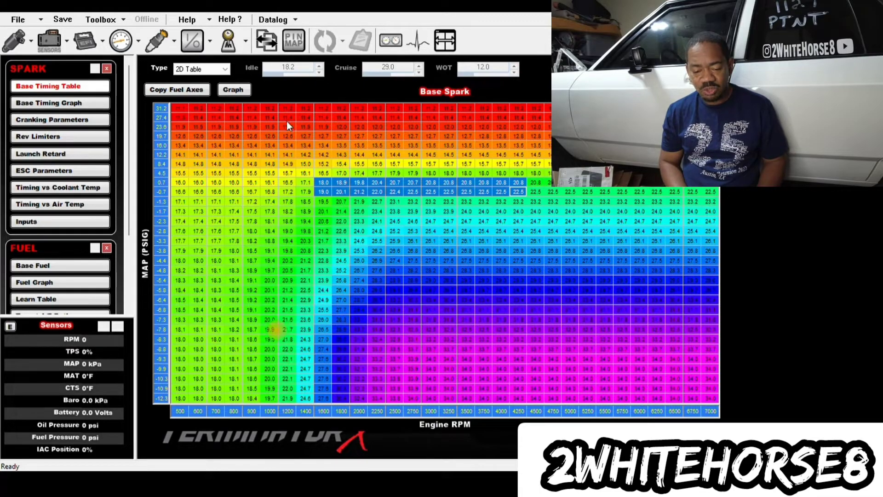
key("Tab")
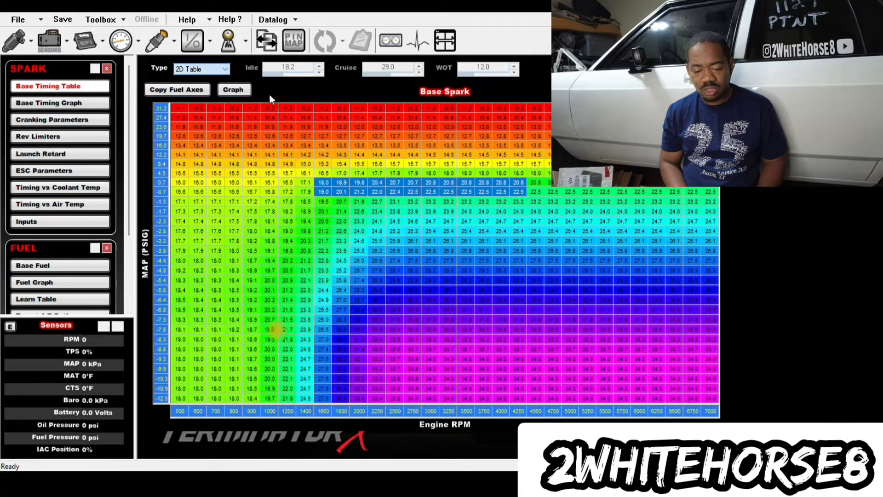
key("Up")
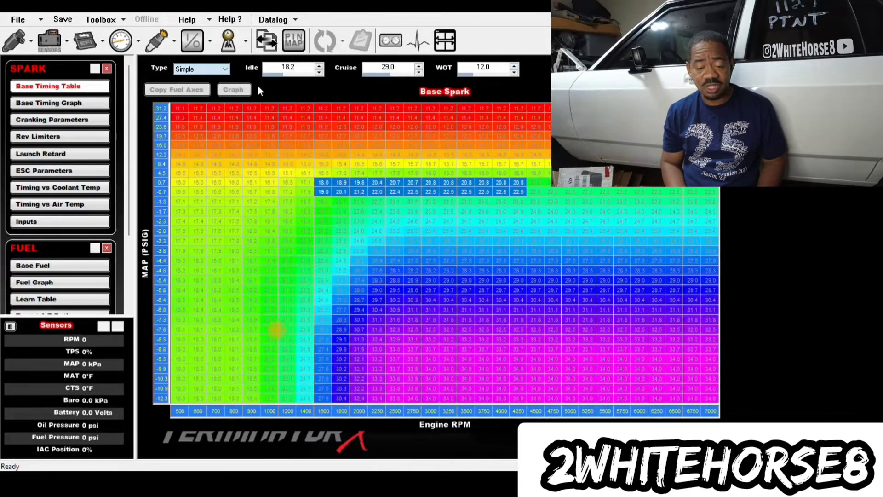
key("Down")
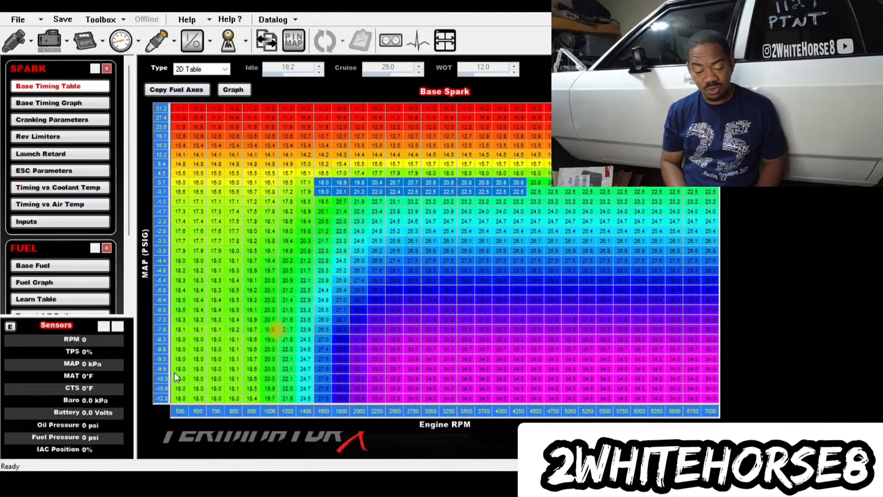
key("ctrl+a")
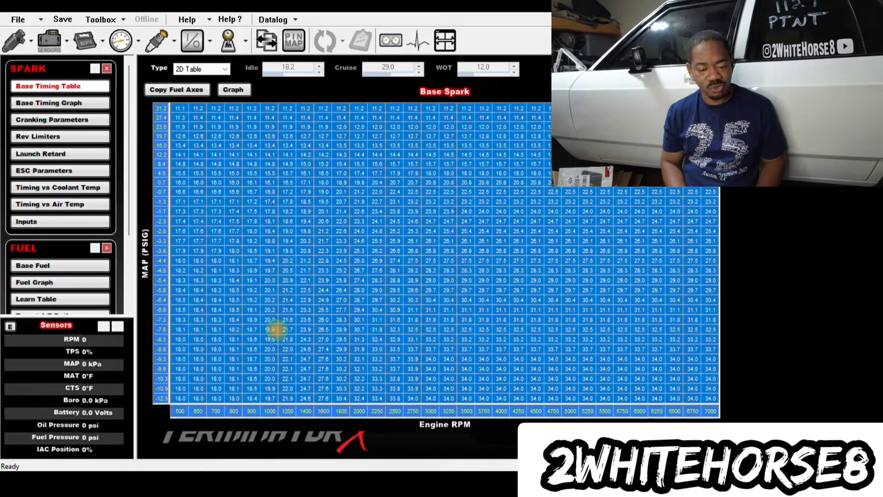
Show the base timing table as a 3D surface of spark advance versus MAP and RPM, rotated for viewing
left_click(233, 89)
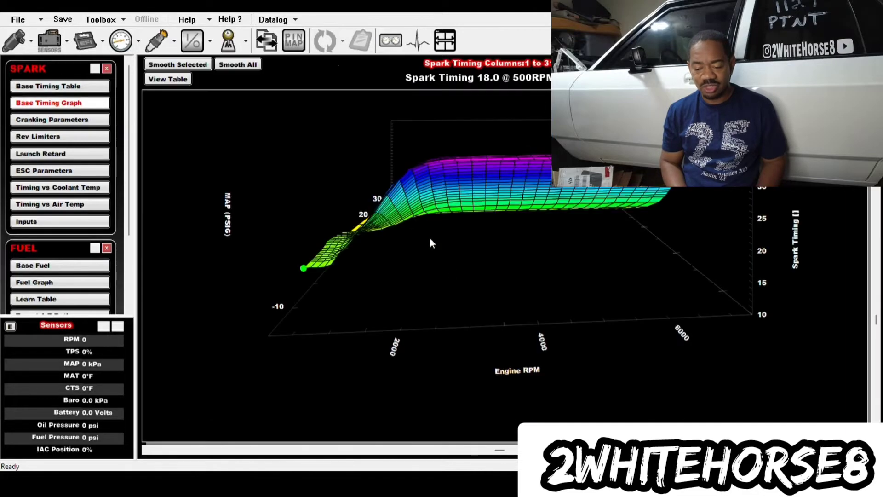
left_click_drag(500, 450, 332, 450)
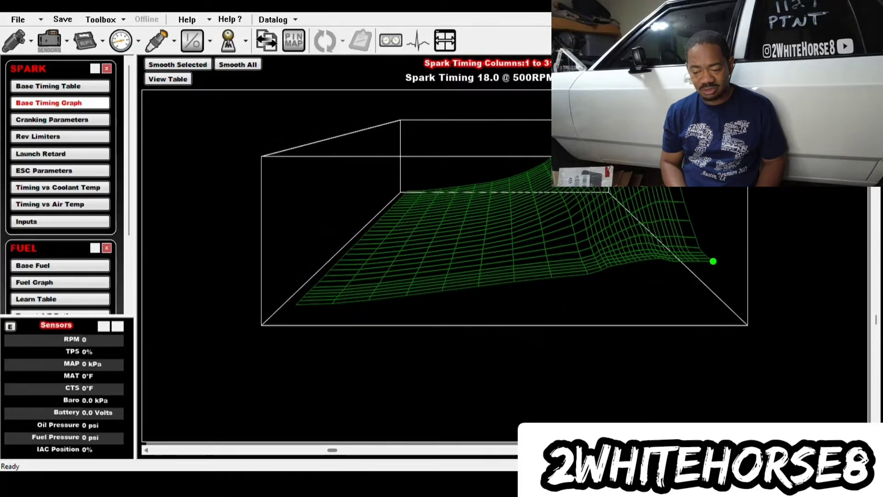